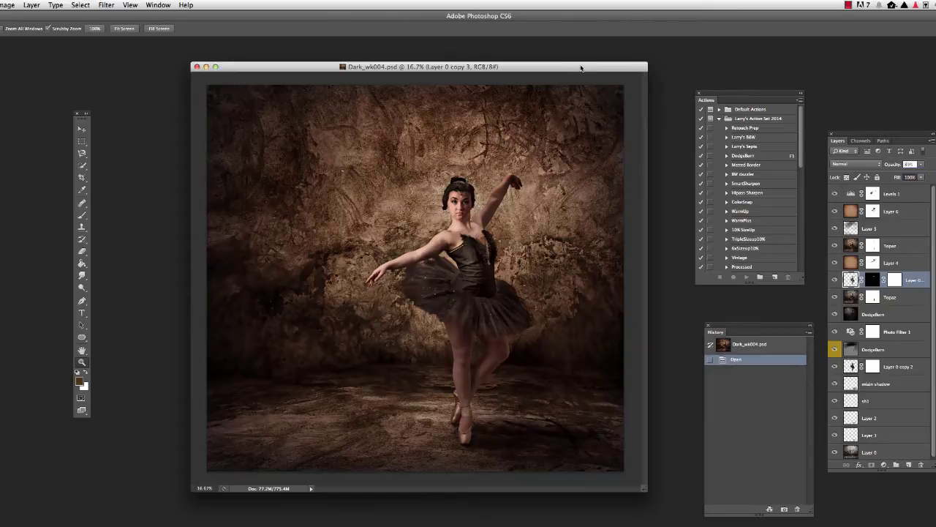
Shift the document window and the Actions, History and Layers panels left, checking the Channels and Paths tabs
left_click_drag(580, 68, 564, 86)
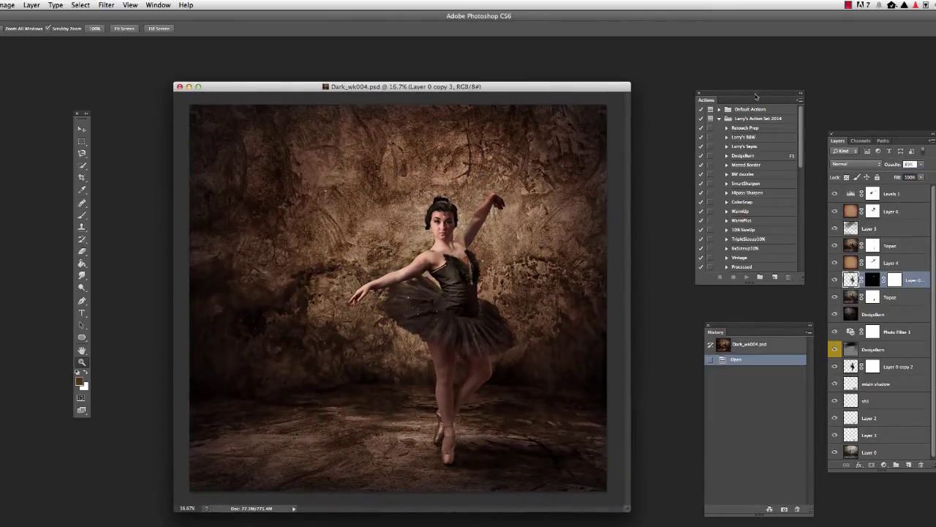
left_click_drag(756, 96, 725, 106)
left_click_drag(756, 329, 730, 327)
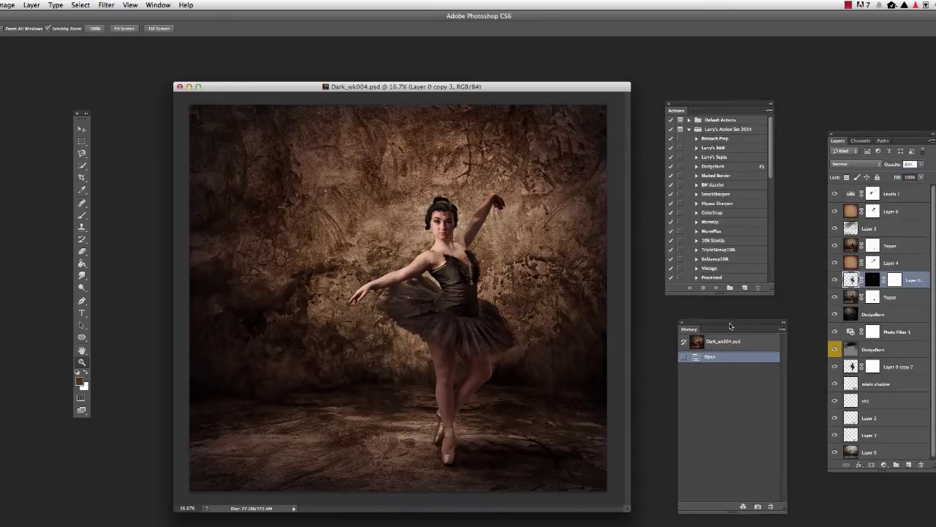
left_click_drag(862, 149, 837, 152)
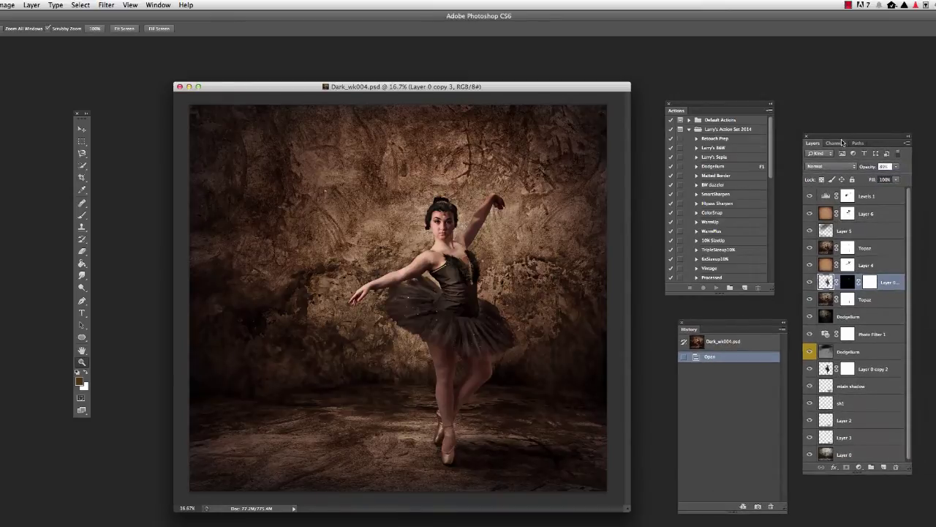
left_click(836, 144)
left_click(858, 144)
left_click(812, 143)
Dock History beneath Actions, then float History separately and reposition it near Actions
left_click_drag(745, 108, 735, 95)
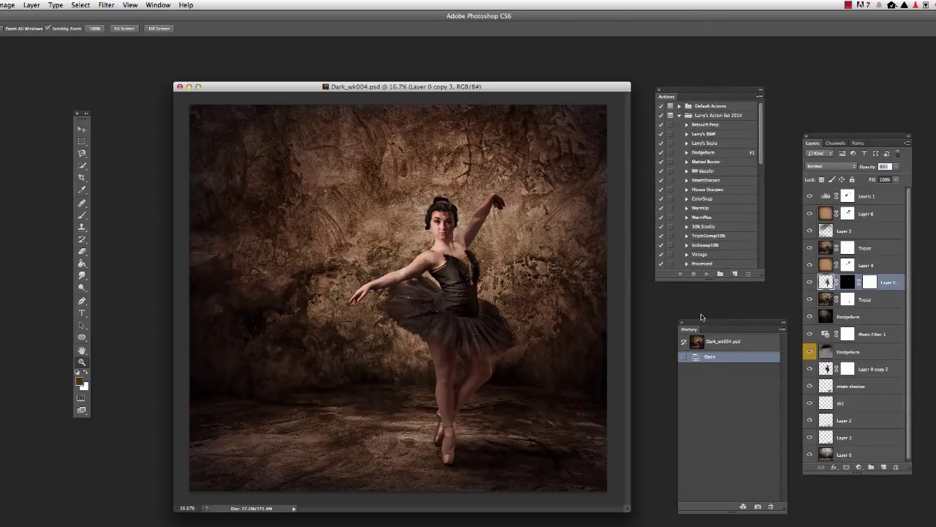
left_click_drag(700, 320, 688, 306)
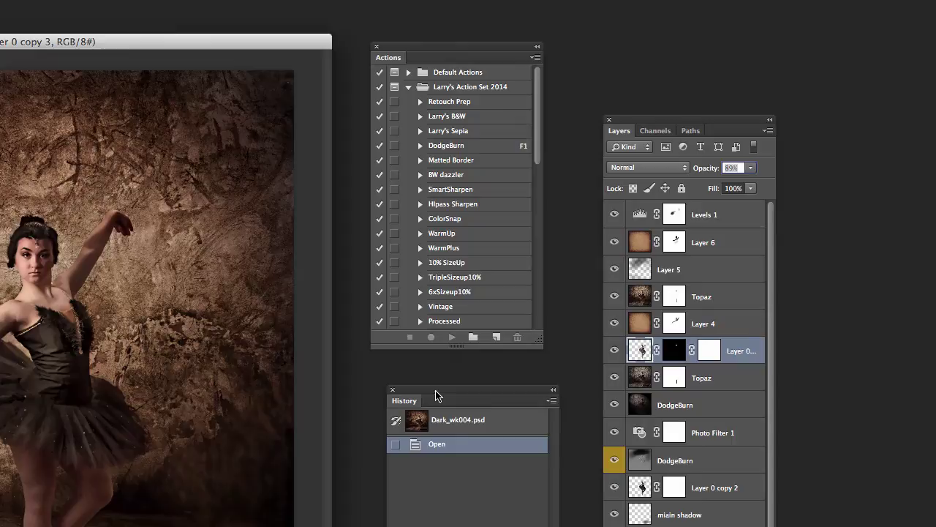
left_click_drag(437, 392, 422, 351)
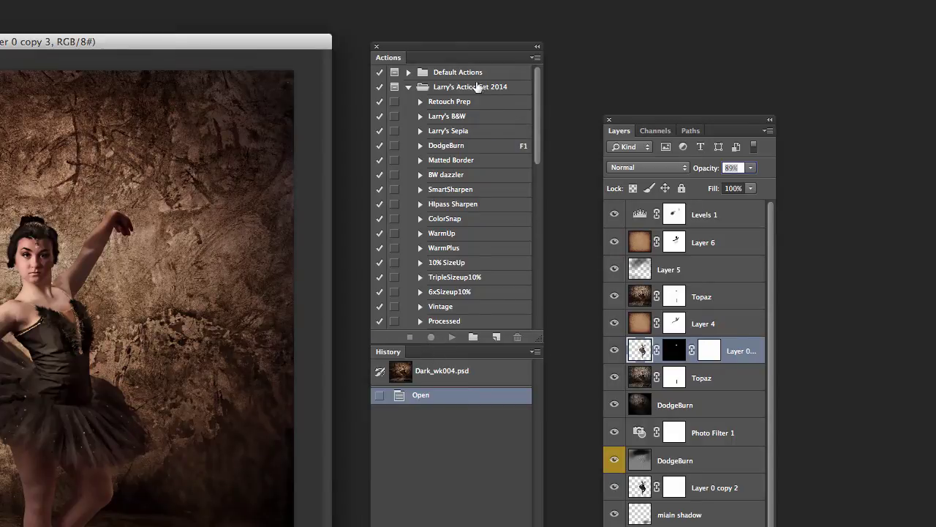
mouse_move(458, 47)
left_mouse_down()
mouse_move(446, 75)
mouse_move(470, 72)
mouse_move(467, 61)
left_mouse_up()
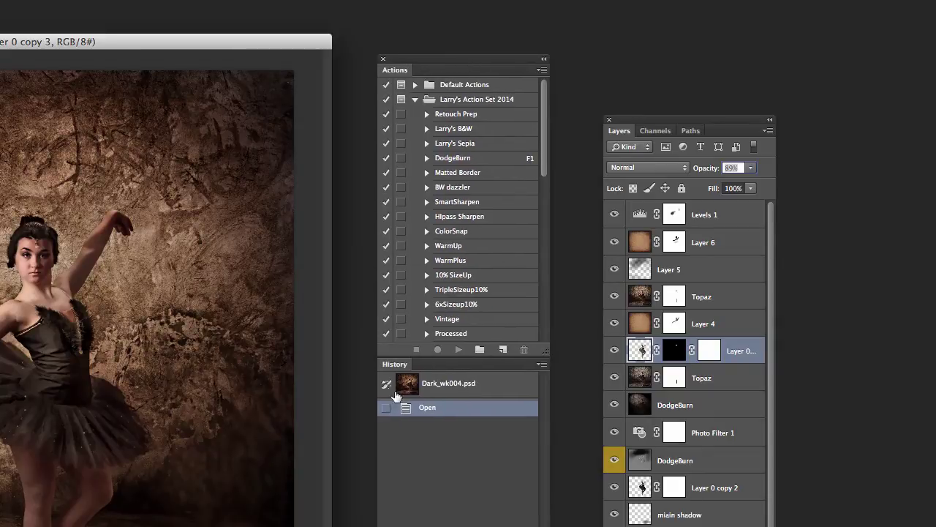
left_click_drag(446, 368, 411, 418)
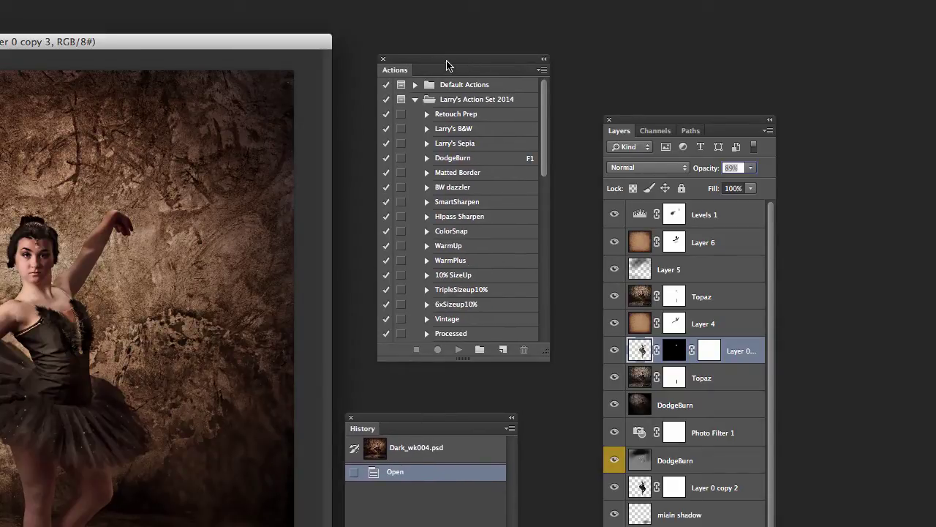
mouse_move(445, 62)
left_mouse_down()
mouse_move(433, 54)
mouse_move(441, 62)
left_mouse_up()
left_click_drag(430, 427, 460, 412)
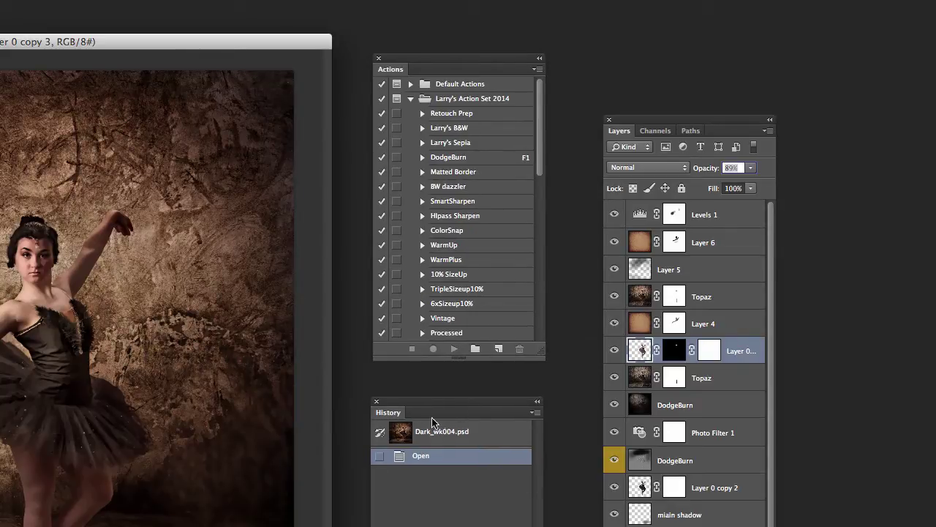
Drop History into the Actions tab bar so both share one panel group
left_click_drag(384, 419, 474, 73)
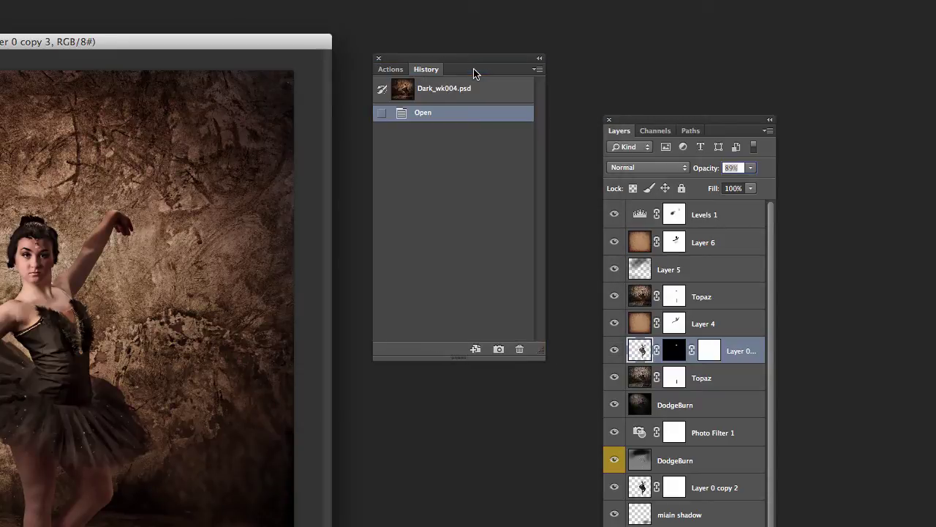
left_click(393, 70)
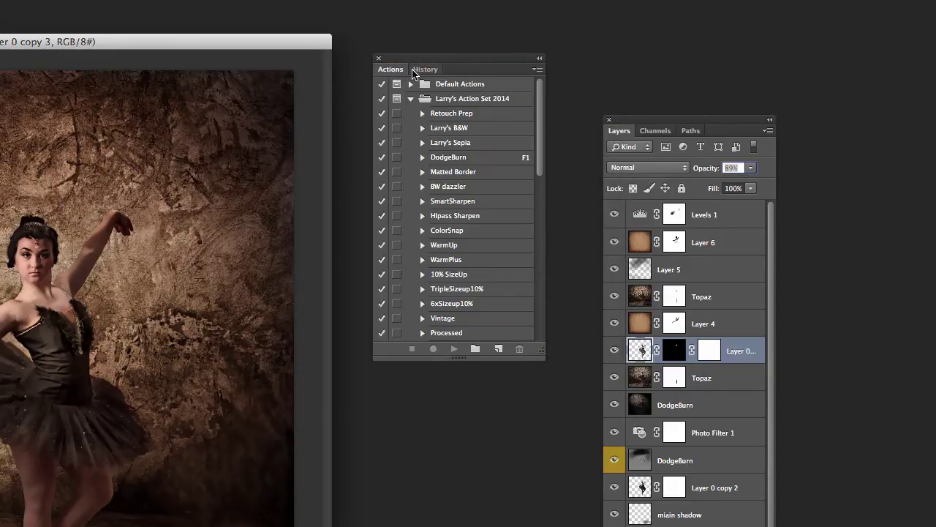
left_click(409, 70)
left_click(402, 71)
left_click(414, 70)
left_click(402, 71)
left_click(422, 70)
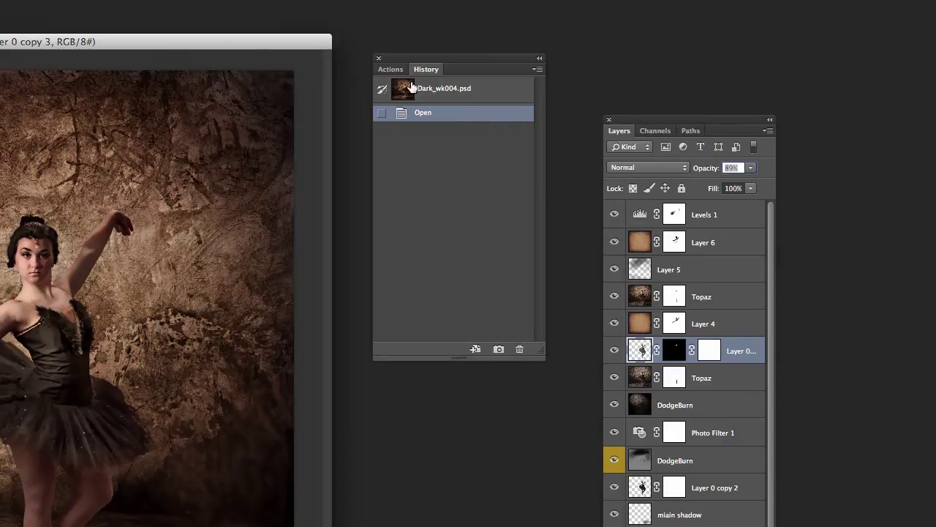
Make the combined Actions/History panel narrower, leaving the Actions tab showing
left_click(391, 71)
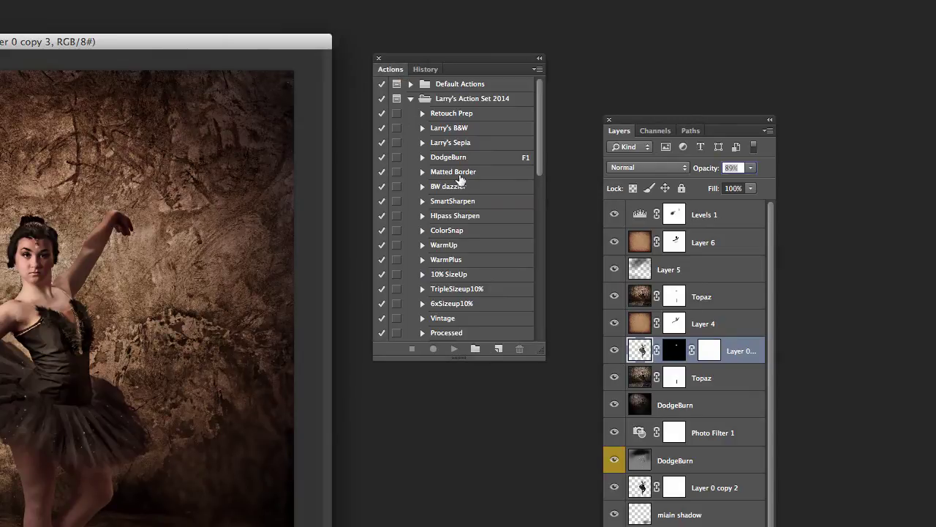
left_click(424, 70)
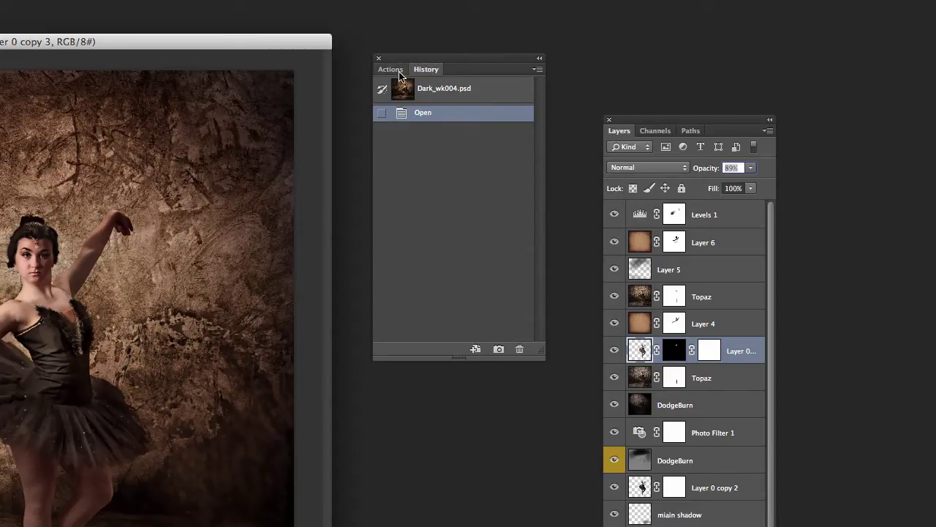
left_click_drag(546, 357, 523, 357)
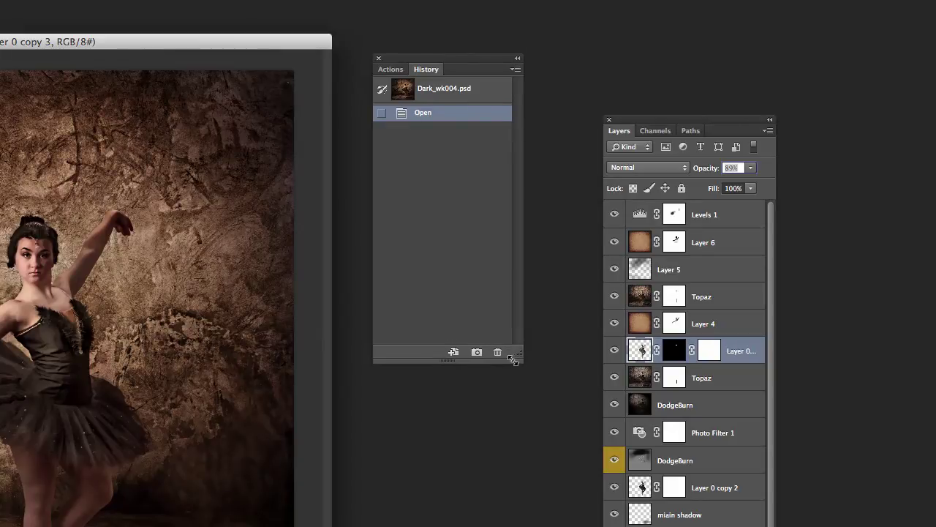
left_click(390, 69)
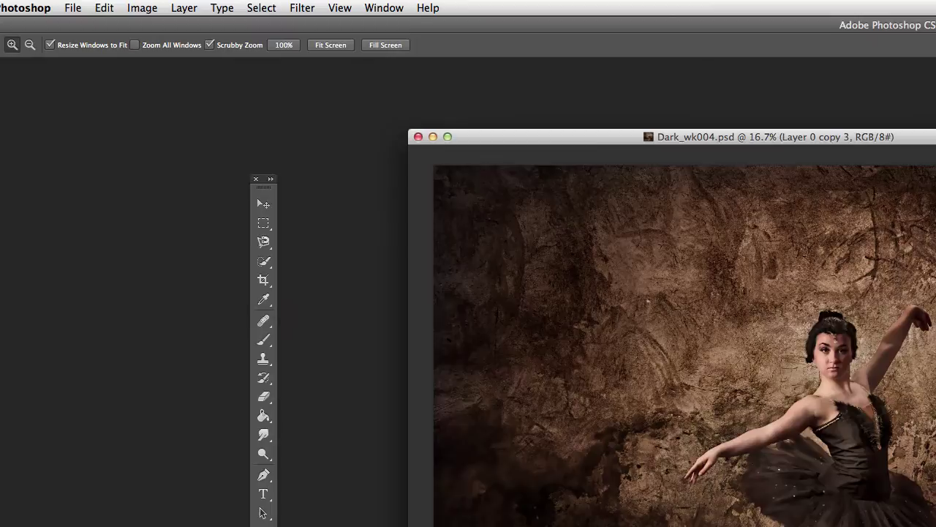
Close the Brush Presets, Layer Comps and Notes panels
left_click(386, 8)
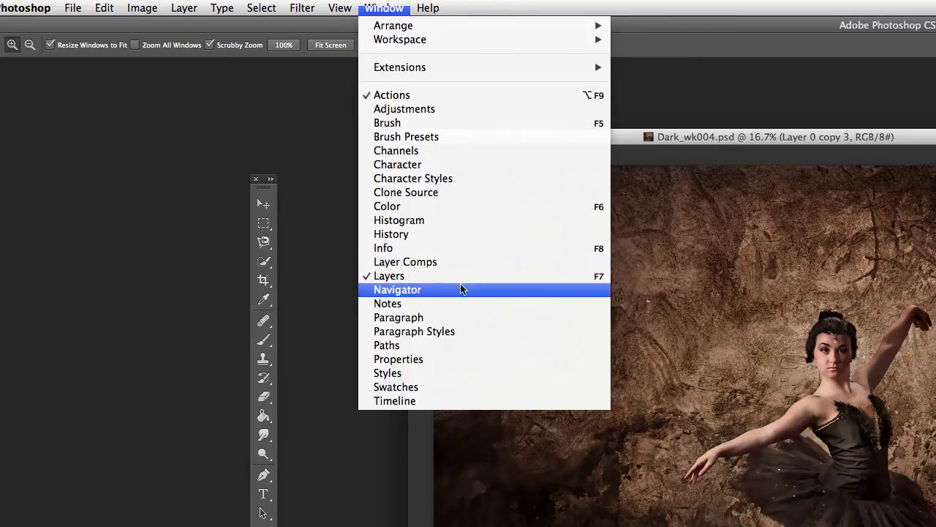
left_click(453, 306)
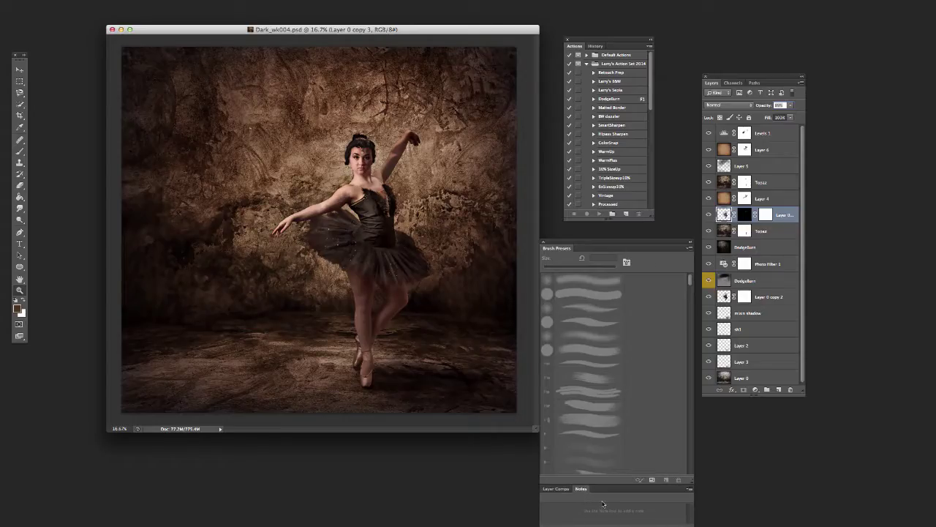
left_click(543, 242)
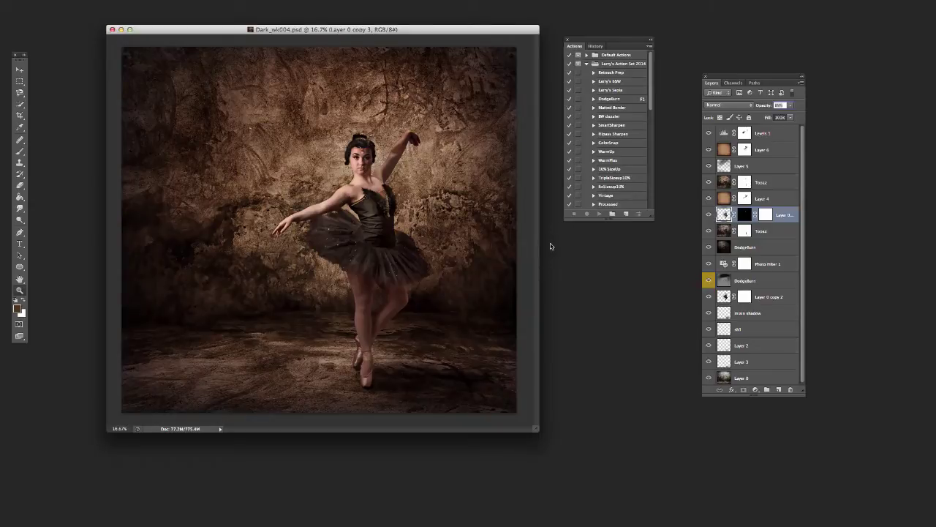
Split Paths and Channels out of the Layers group and close both floating panels
left_click_drag(623, 38, 618, 41)
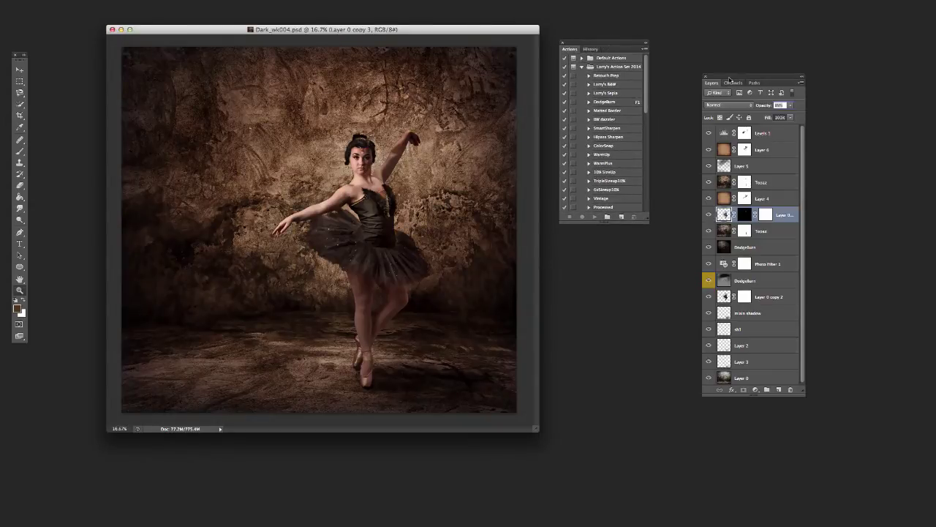
left_click_drag(729, 79, 703, 44)
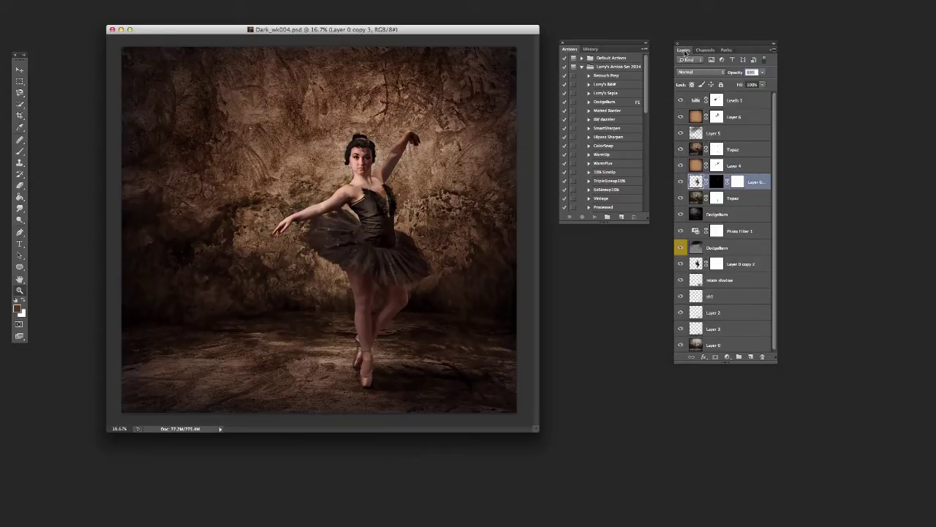
left_click_drag(726, 51, 818, 46)
left_click_drag(707, 53, 823, 272)
left_click(798, 258)
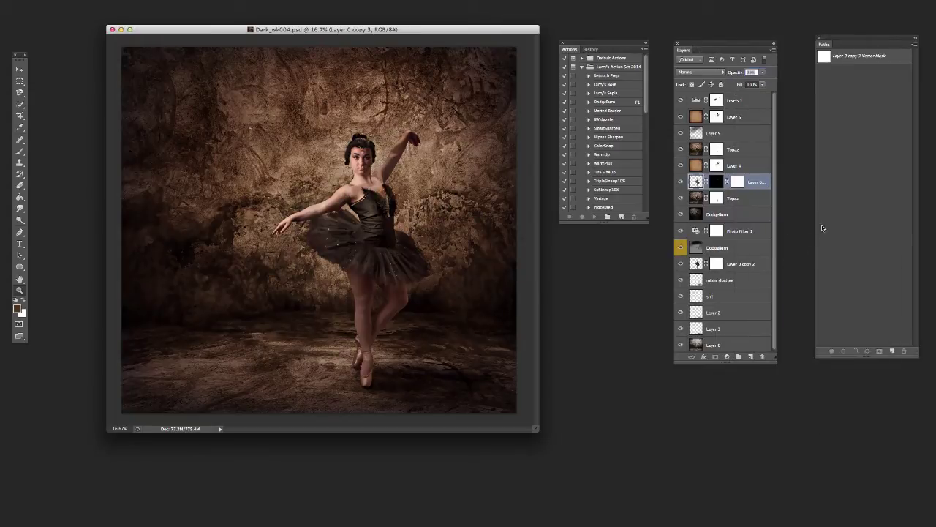
left_click(818, 41)
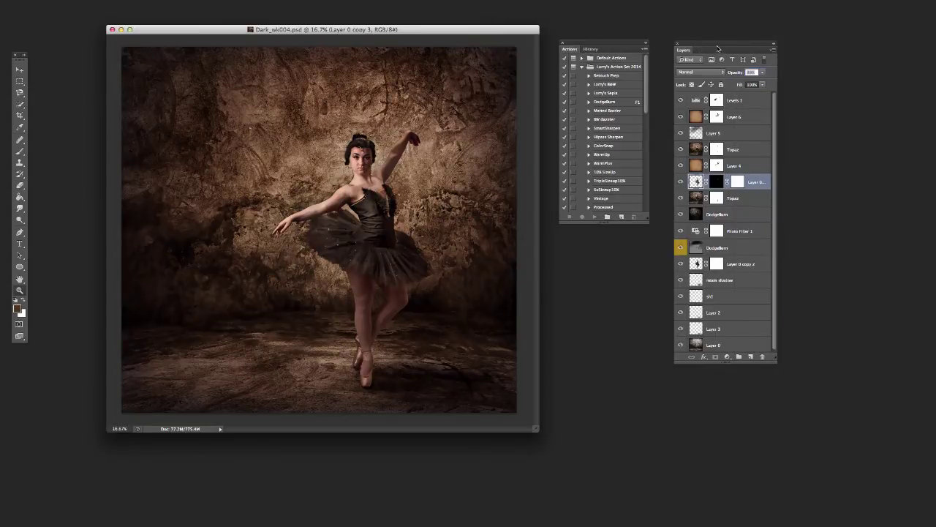
Move Layers right, place Actions/History to its right, and bring the toolbar beside them
left_click_drag(718, 48, 697, 46)
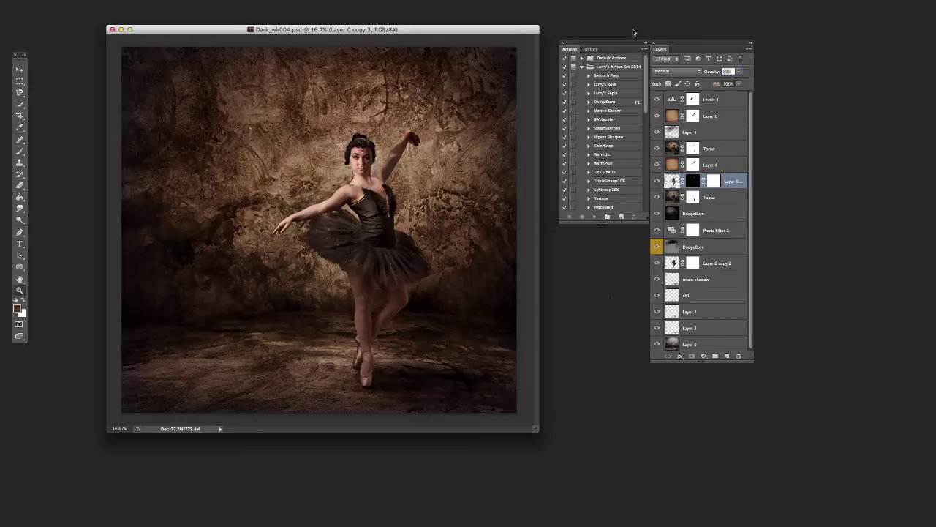
left_click_drag(676, 44, 755, 32)
left_click_drag(625, 46, 708, 32)
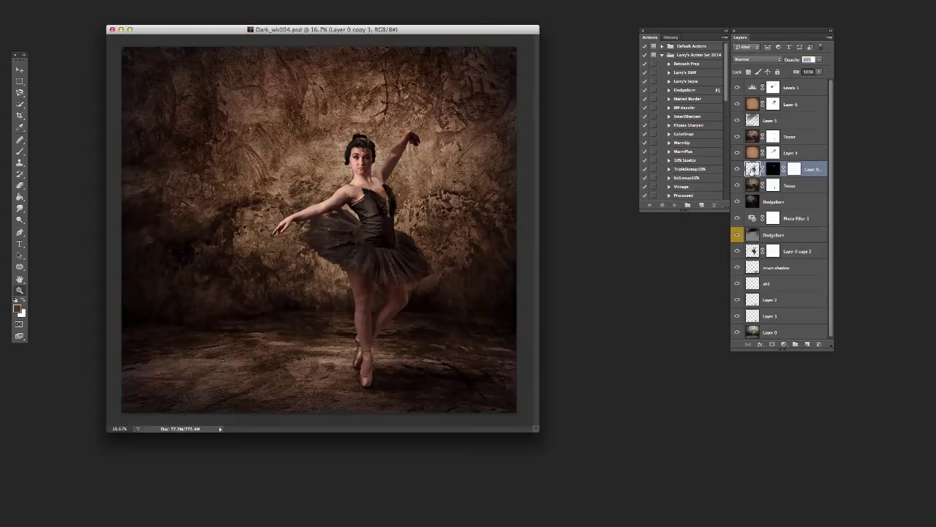
left_click_drag(674, 34, 876, 30)
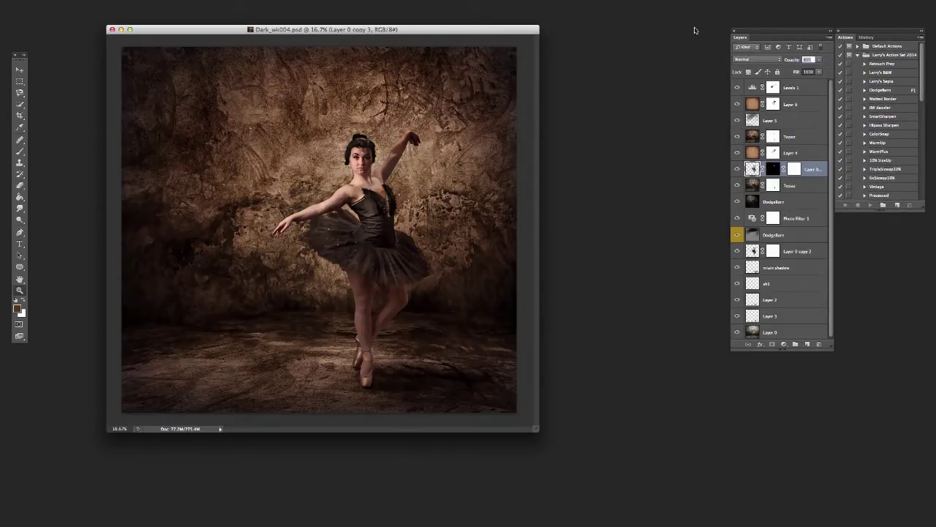
left_click_drag(23, 58, 713, 33)
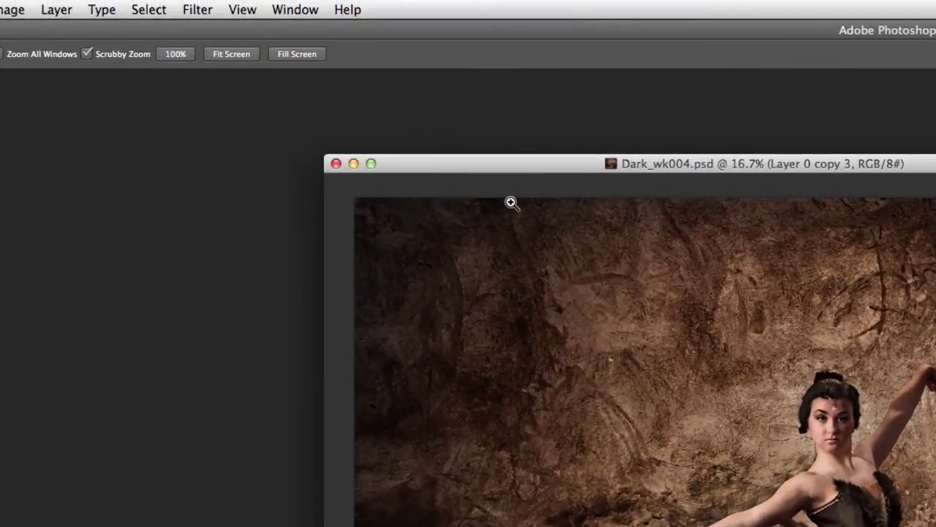
Save the current layout as a new workspace named 'Larry Essentials'
left_click(301, 10)
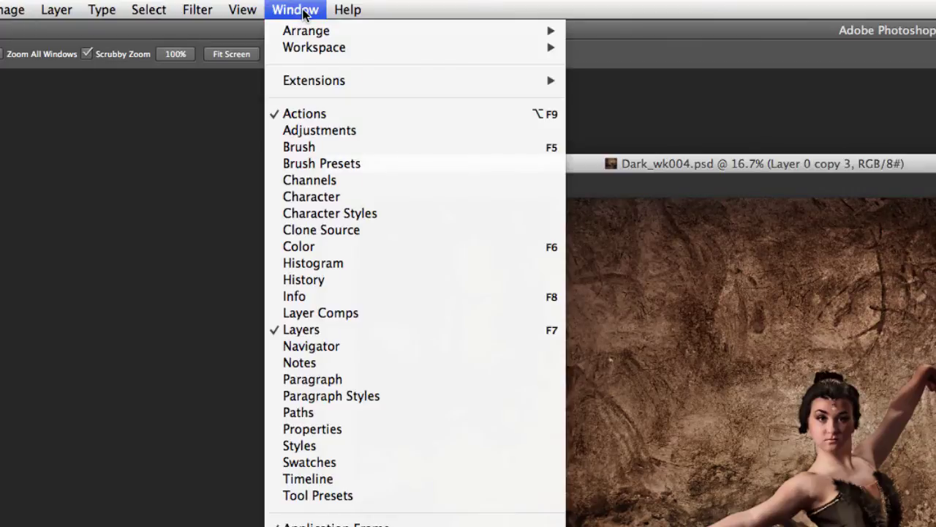
mouse_move(315, 47)
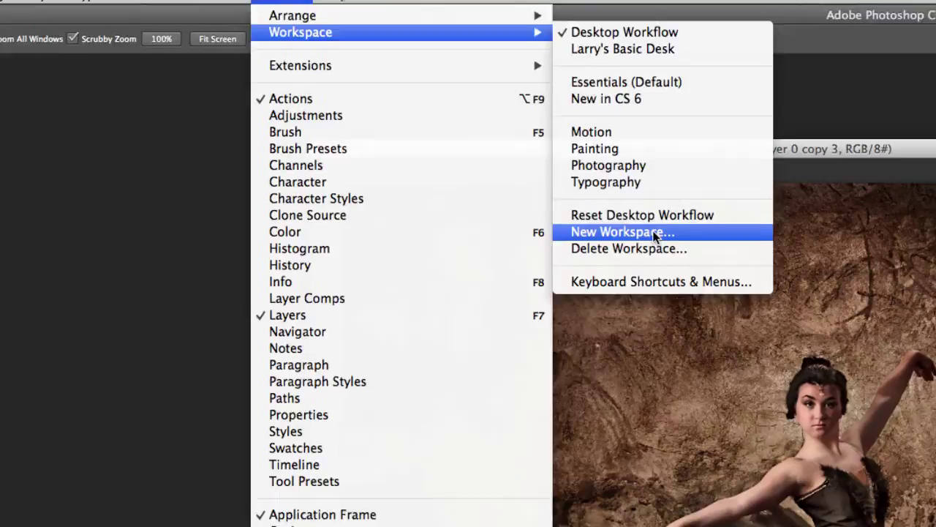
left_click(668, 249)
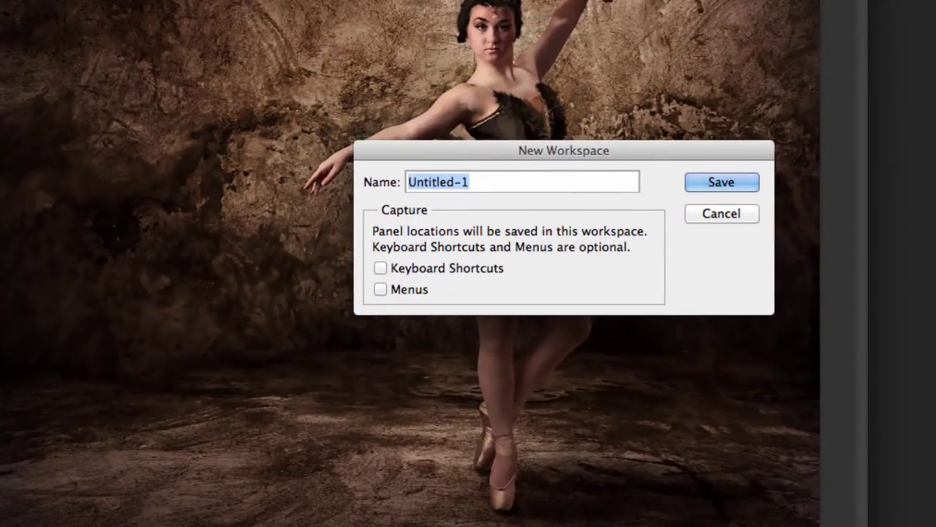
type("Larry Essentia")
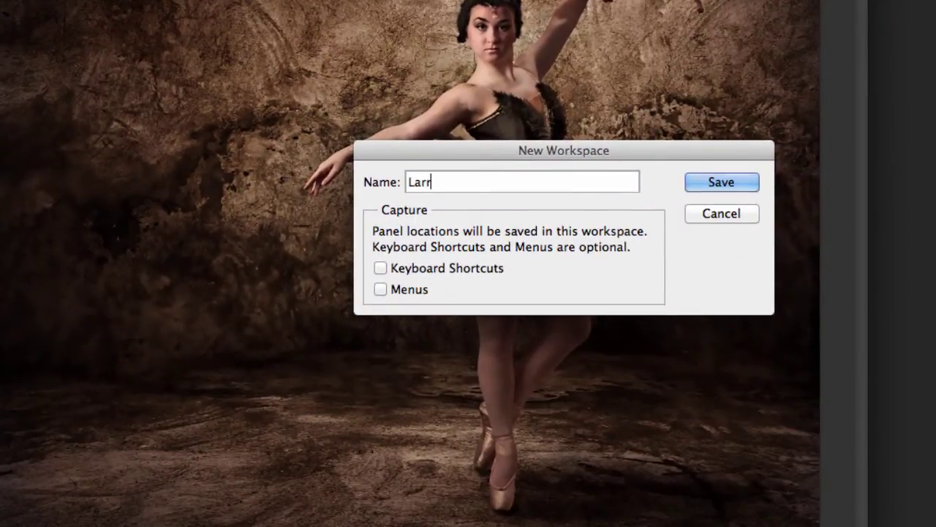
type("ls")
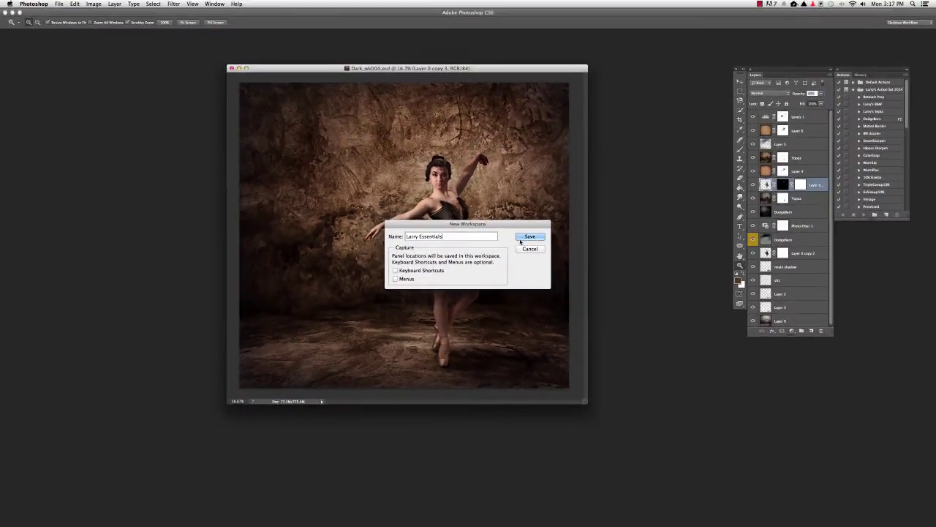
left_click(714, 183)
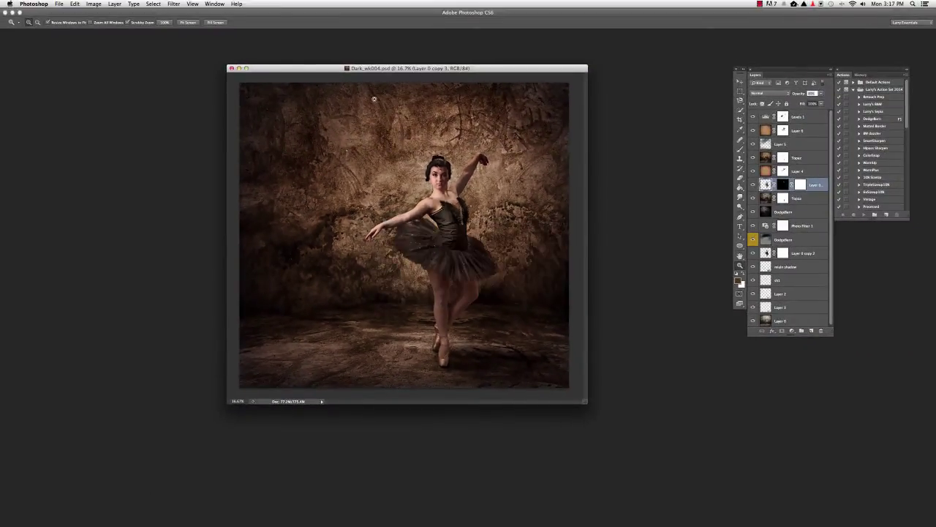
left_click(214, 4)
mouse_move(226, 21)
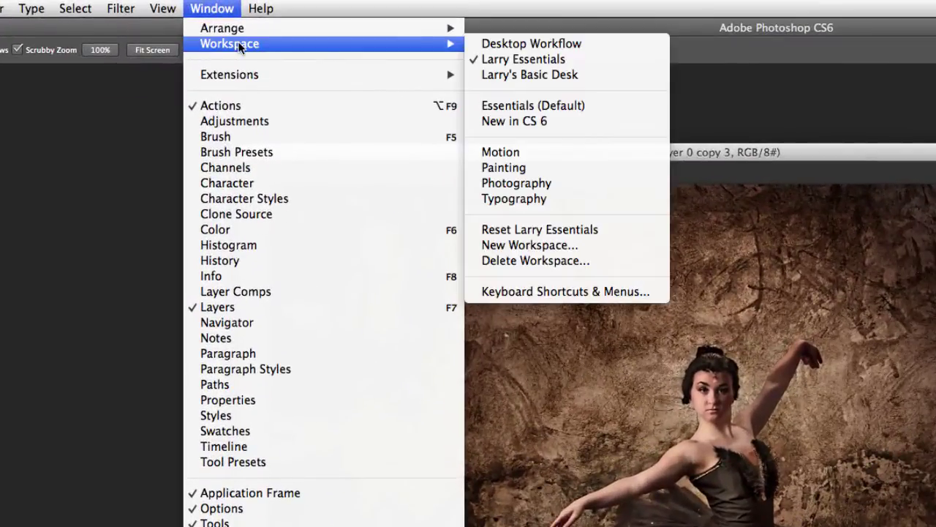
left_click(547, 64)
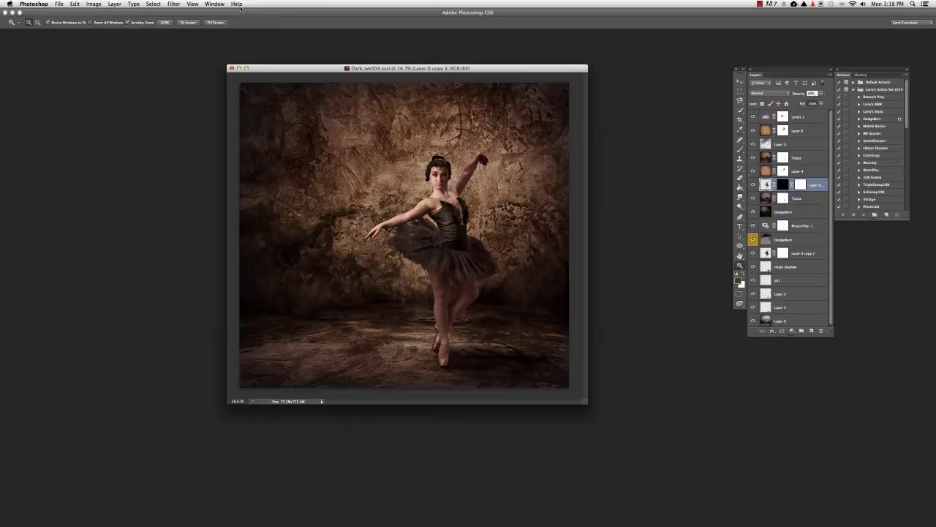
left_click(216, 5)
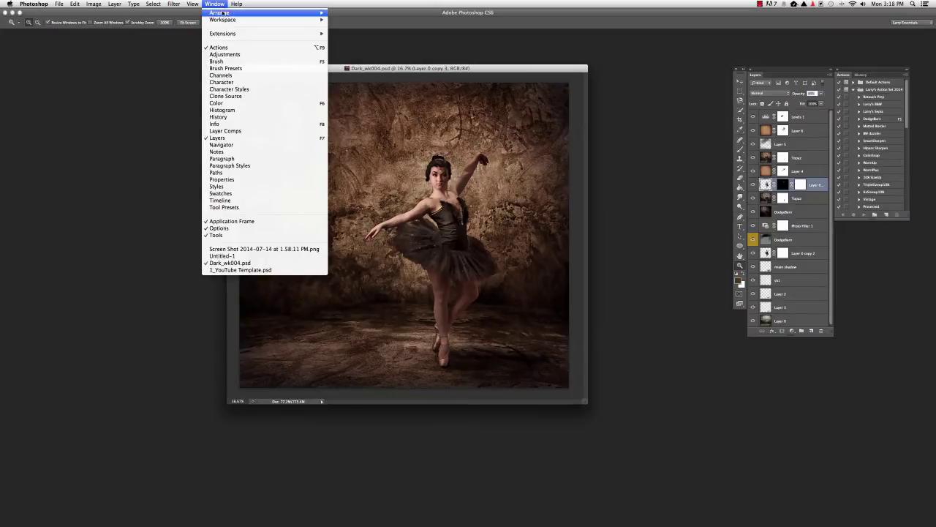
mouse_move(228, 19)
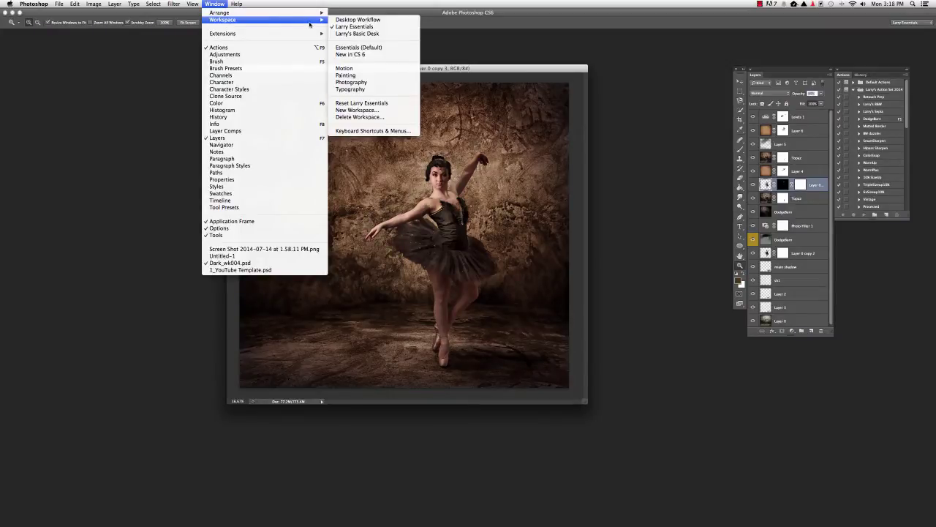
left_click(360, 76)
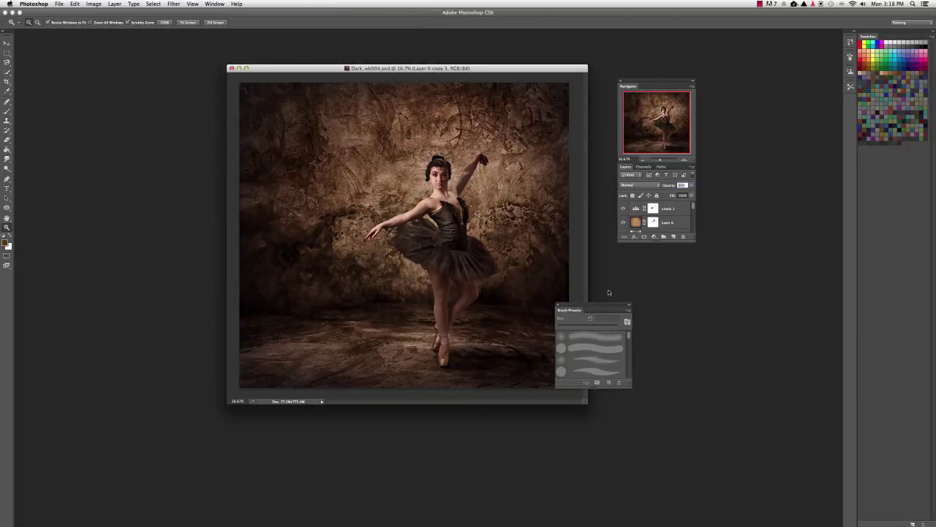
left_click_drag(594, 307, 176, 136)
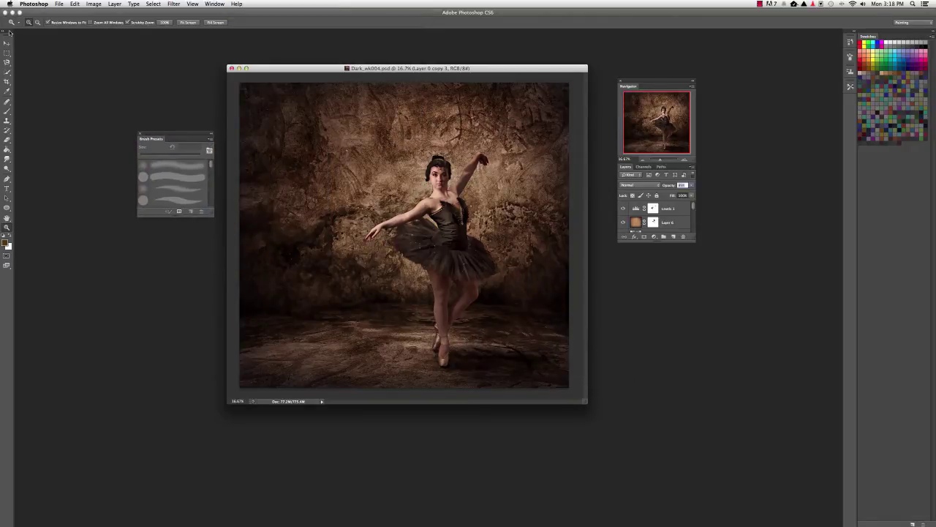
left_click_drag(10, 33, 242, 114)
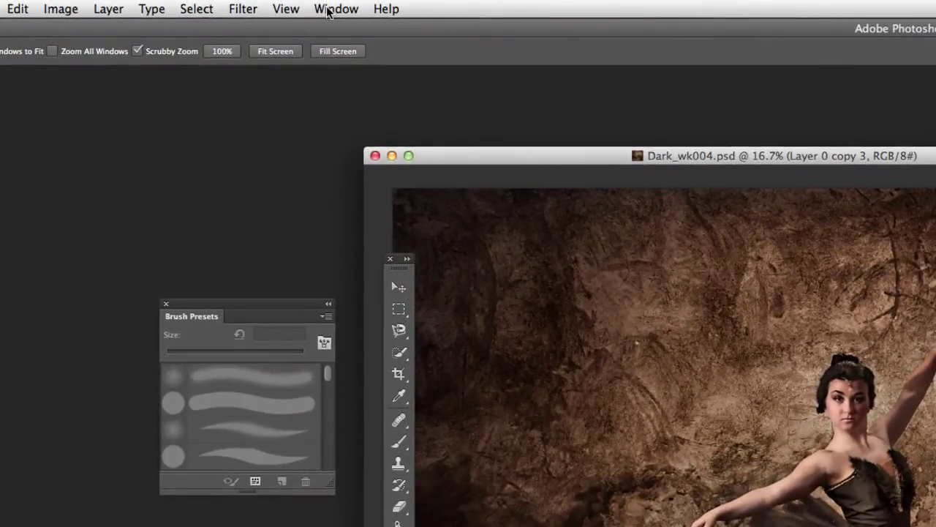
left_click(327, 12)
mouse_move(353, 46)
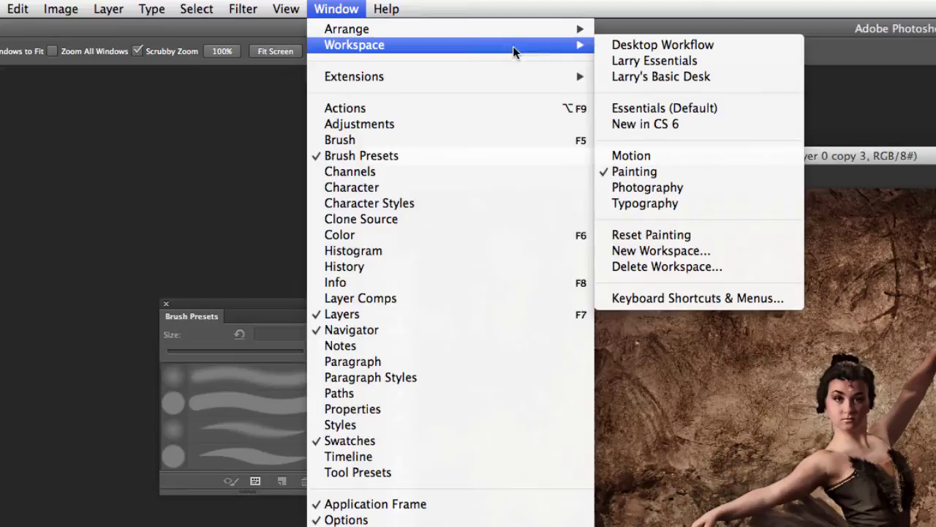
left_click(678, 61)
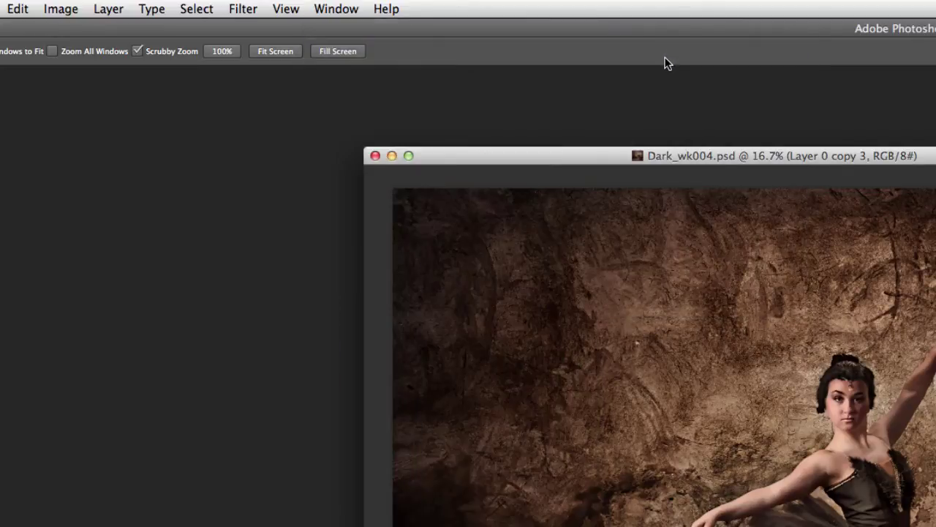